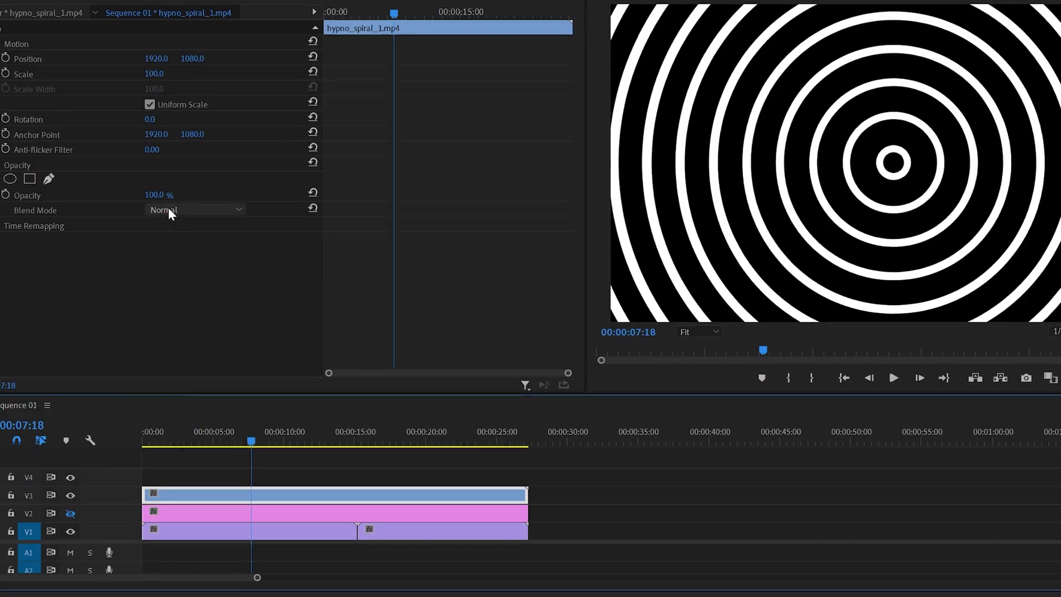
Step: Open the Blend Mode dropdown under Opacity in Effect Controls for the ring overlay clip
{"action": "left_click", "coordinate": [168, 207]}
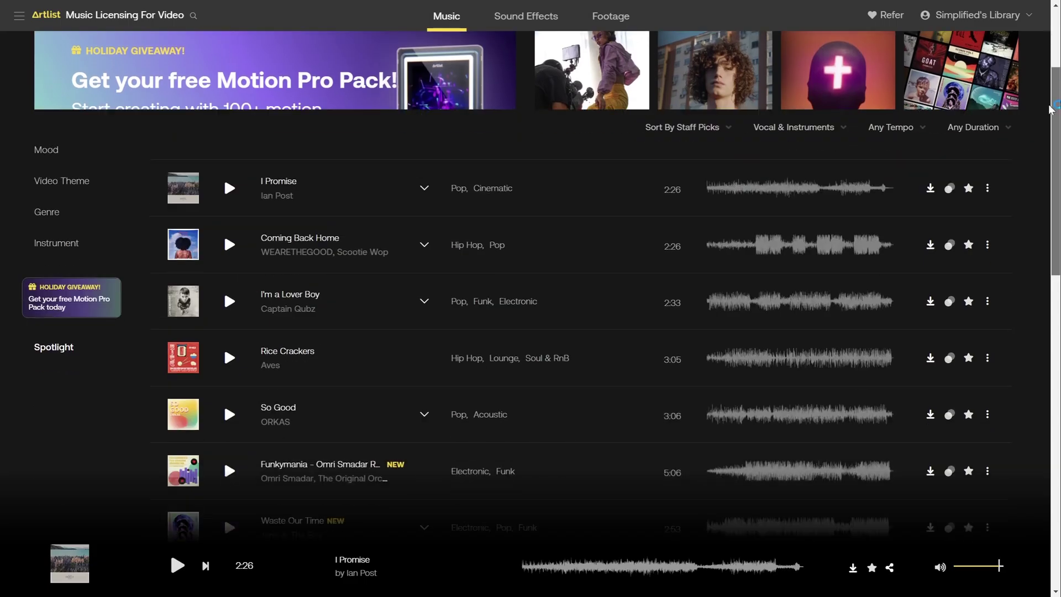
Step: Download the Artlist track 'Lighthouses' in MP3 format
{"action": "scroll", "coordinate": [1046, 169], "scroll_direction": "down", "scroll_amount": 3}
{"action": "scroll", "coordinate": [1046, 168], "scroll_direction": "down", "scroll_amount": 4}
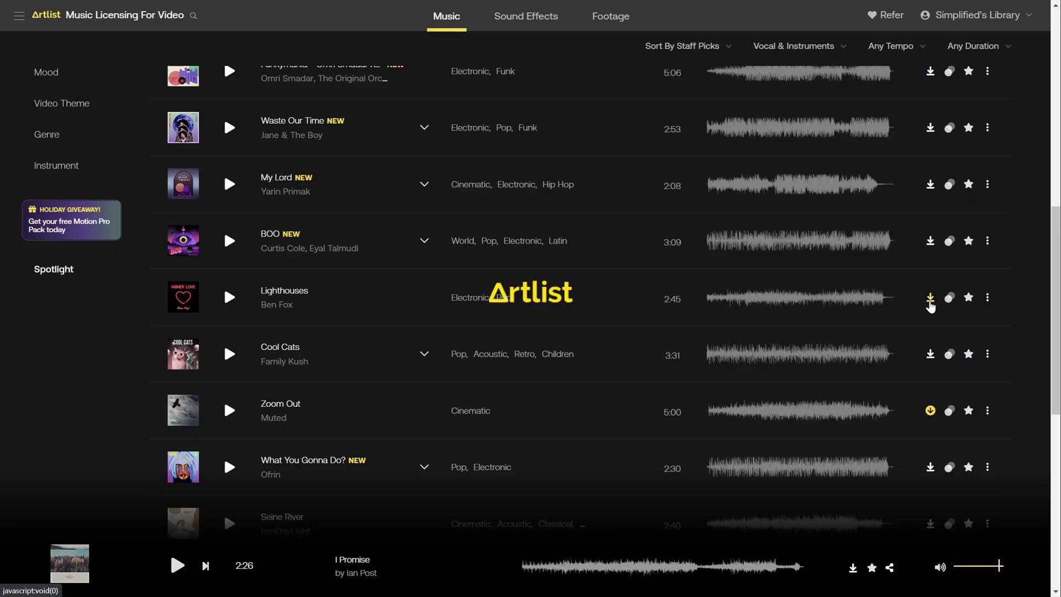
{"action": "left_click", "coordinate": [931, 304]}
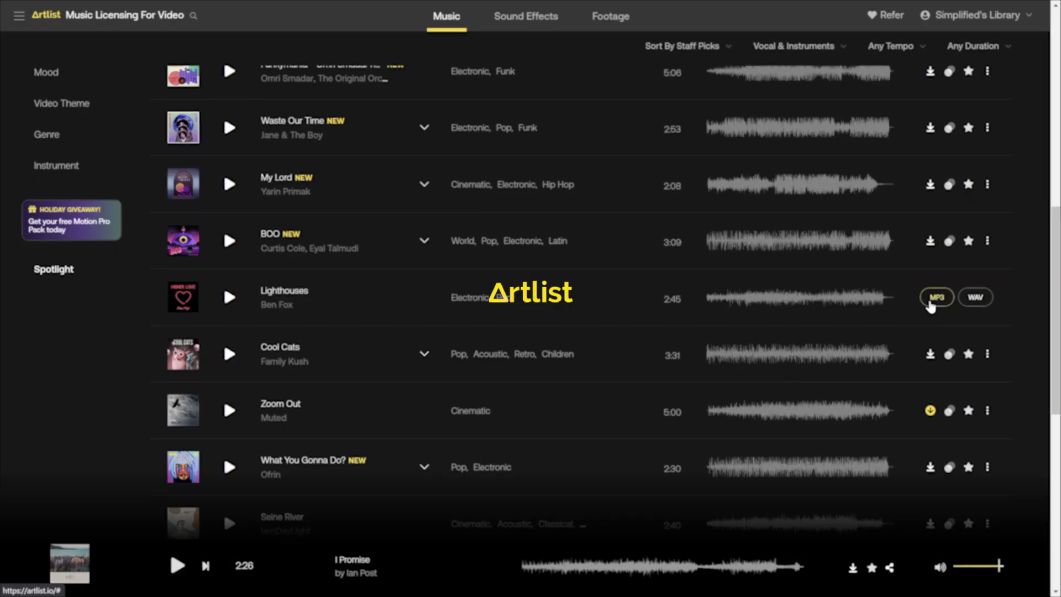
{"action": "left_click", "coordinate": [976, 299]}
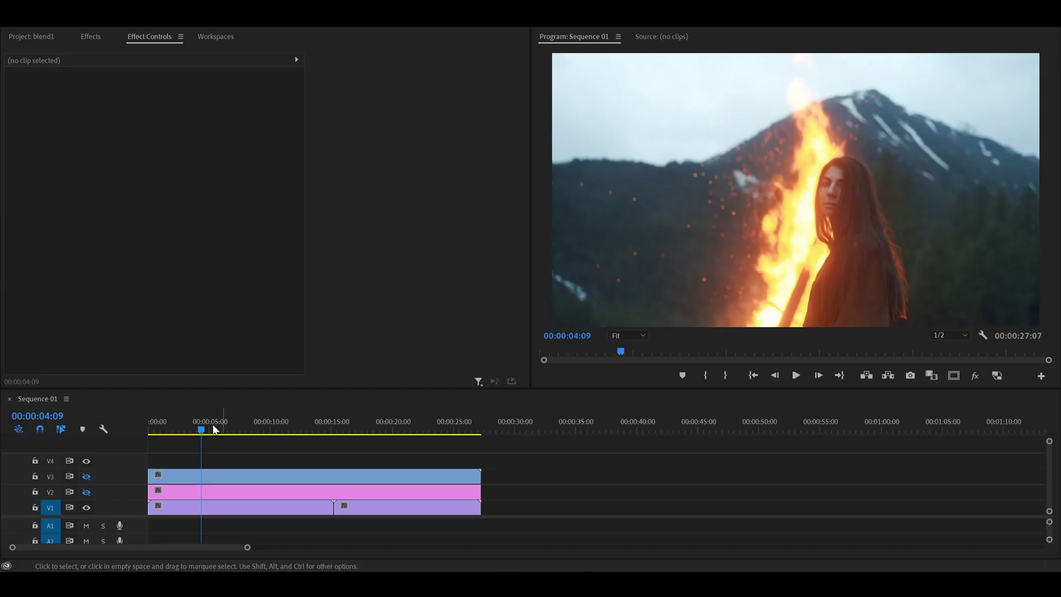
Step: Scrub back to about five seconds, turn on track V3 and play the ring overlay
{"action": "left_click", "coordinate": [204, 431]}
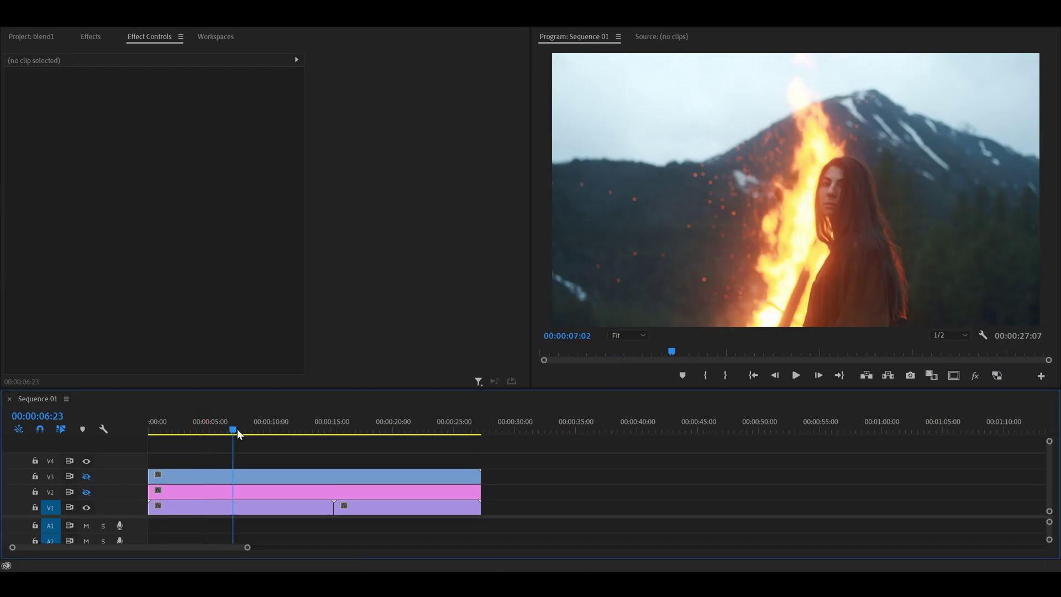
{"action": "left_click_drag", "start_coordinate": [252, 428], "coordinate": [214, 429]}
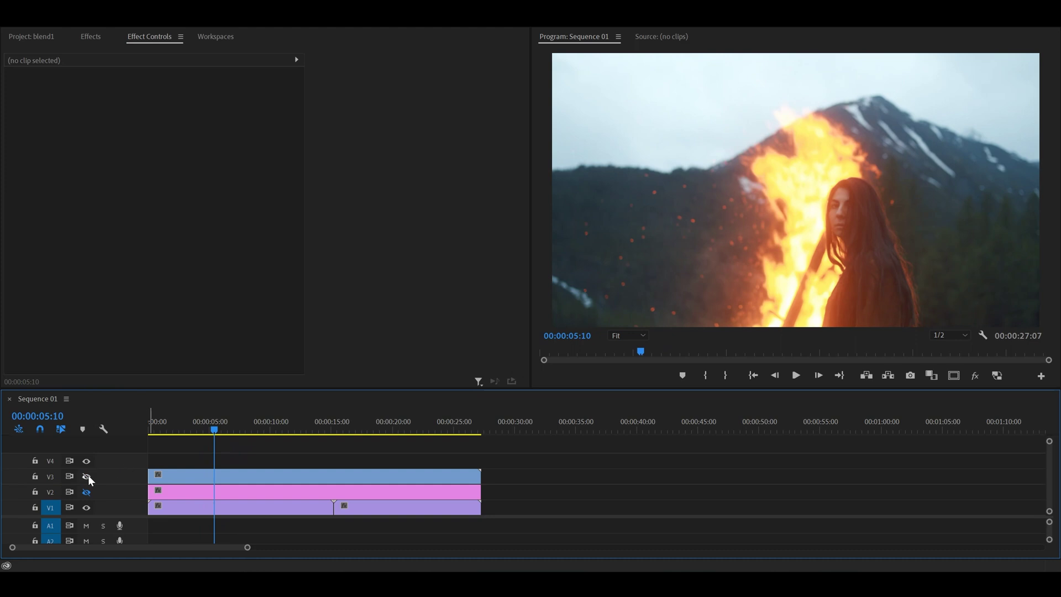
{"action": "left_click", "coordinate": [87, 476]}
{"action": "left_click", "coordinate": [241, 480]}
{"action": "key", "text": "space"}
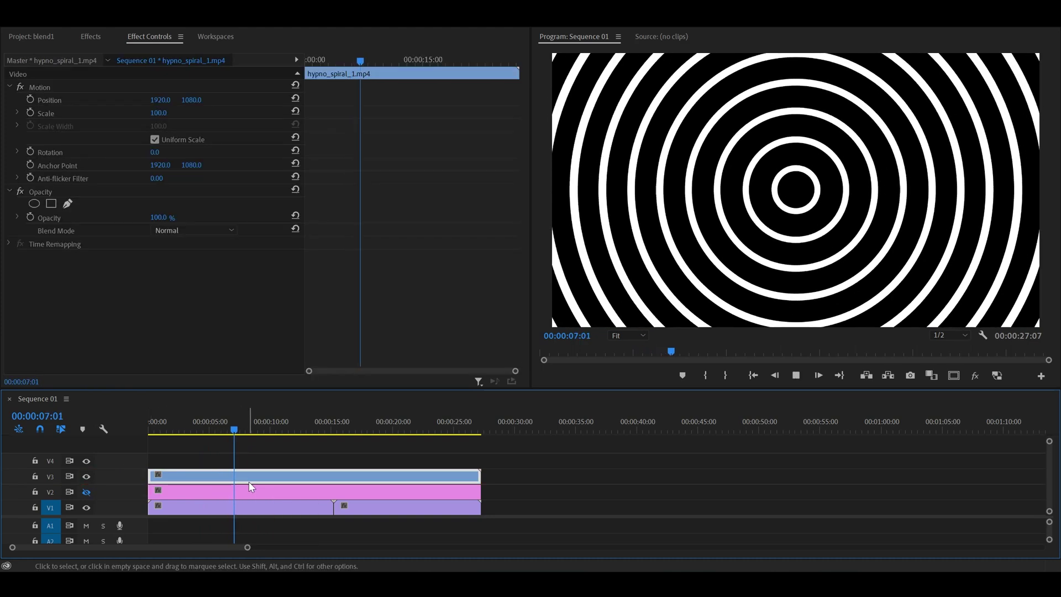
Step: Compare the footage with V3 hidden, then show V3 again and select the hypno_spiral_1.mp4 clip
{"action": "left_click", "coordinate": [86, 476]}
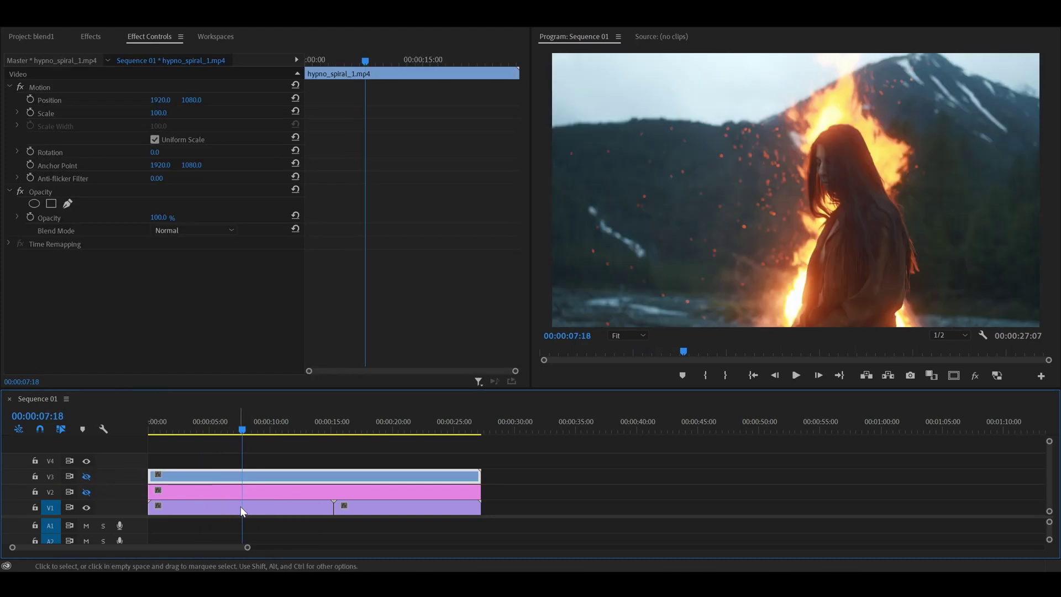
{"action": "left_click", "coordinate": [241, 507]}
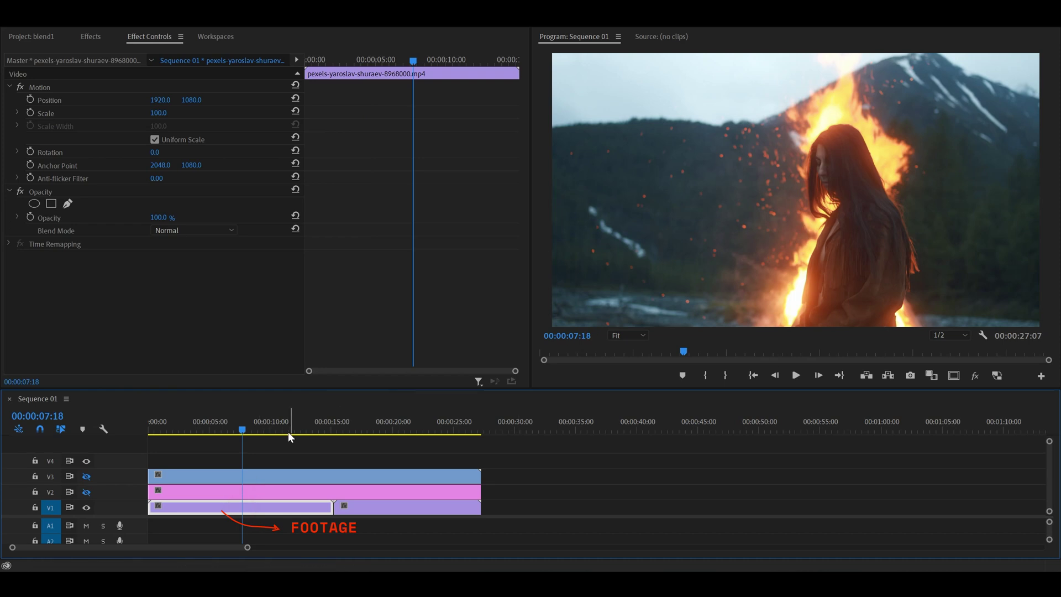
{"action": "left_click", "coordinate": [269, 476]}
{"action": "left_click", "coordinate": [86, 476]}
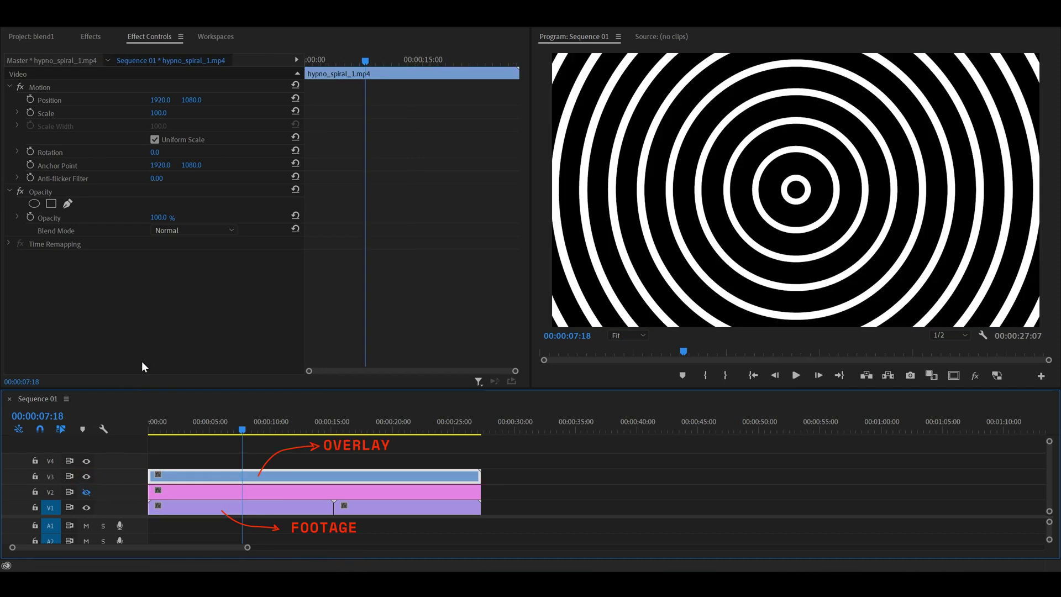
Step: Apply Multiply blend to hypno_spiral_1.mp4 and scrub to preview the footage through the rings
{"action": "left_click", "coordinate": [171, 230]}
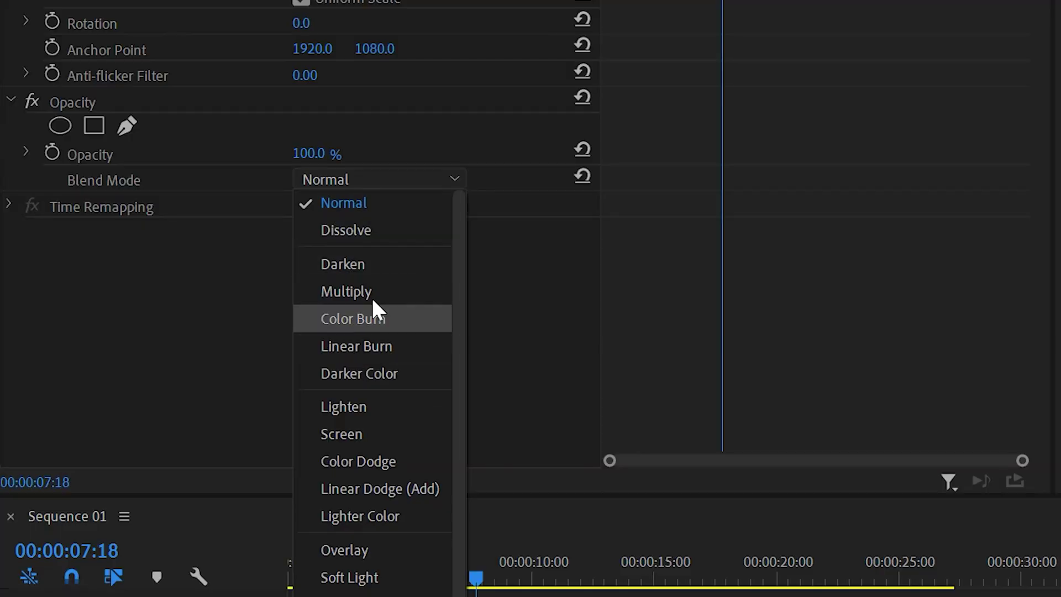
{"action": "left_click", "coordinate": [360, 291]}
{"action": "mouse_move", "coordinate": [246, 429]}
{"action": "left_mouse_down"}
{"action": "mouse_move", "coordinate": [280, 432]}
{"action": "mouse_move", "coordinate": [260, 434]}
{"action": "left_mouse_up"}
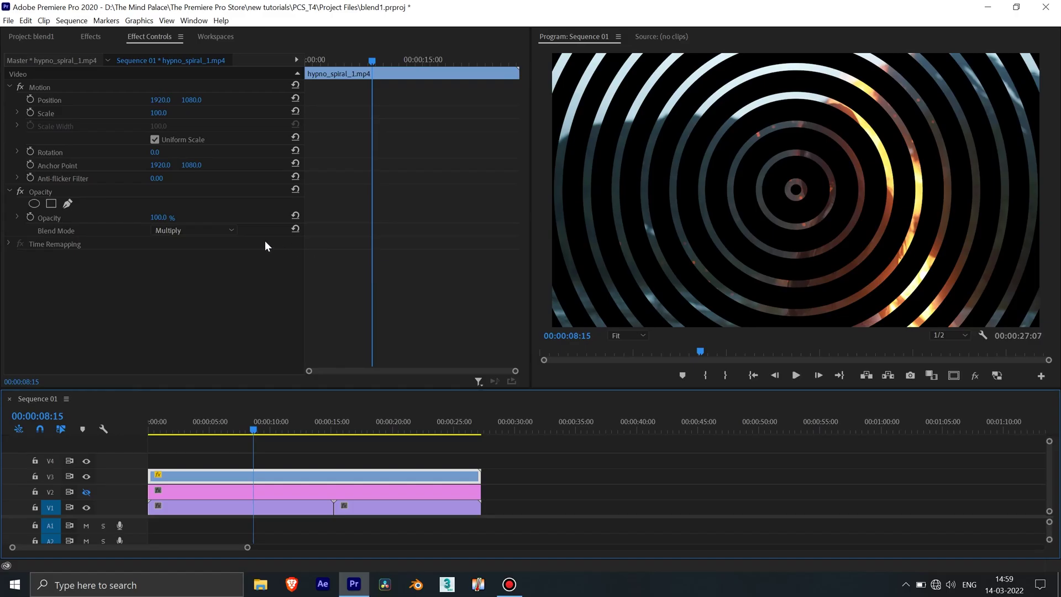
Step: Switch the ring overlay to Screen blend and play a preview from about eight seconds
{"action": "left_click", "coordinate": [199, 230]}
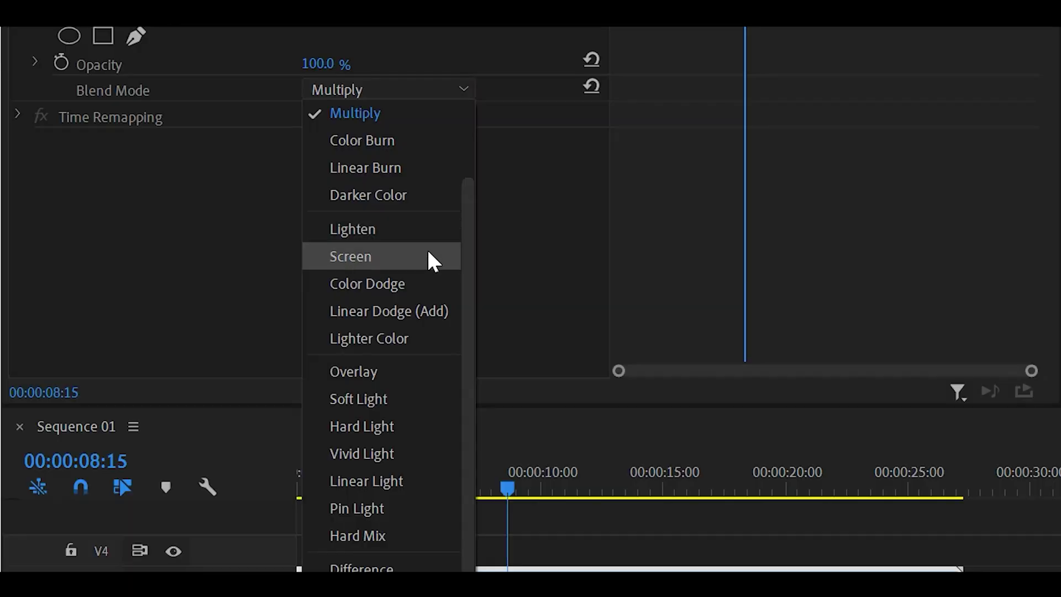
{"action": "left_click", "coordinate": [426, 255]}
{"action": "left_click", "coordinate": [246, 430]}
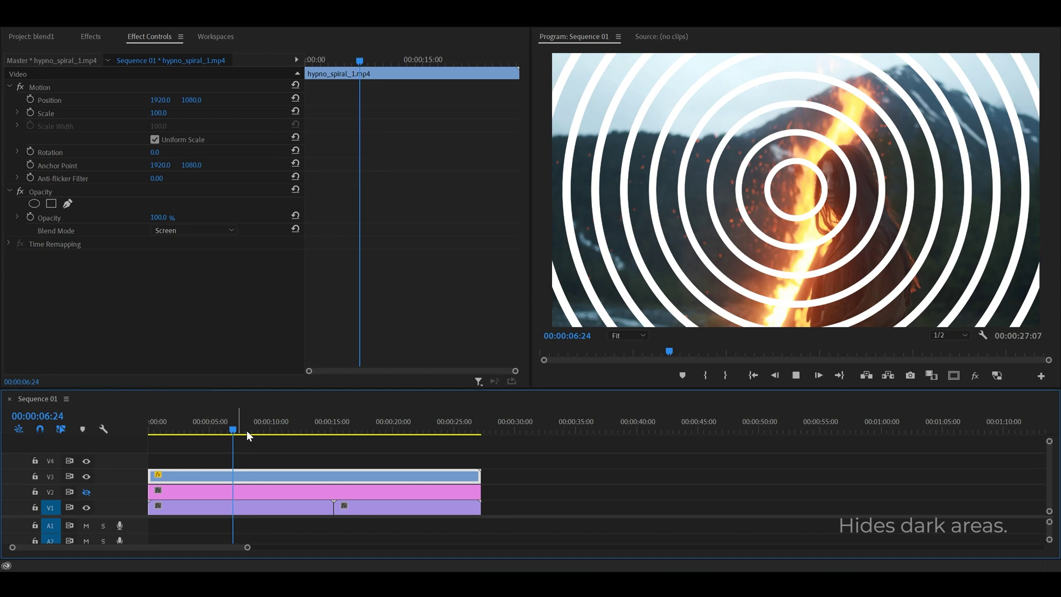
{"action": "key", "text": "space"}
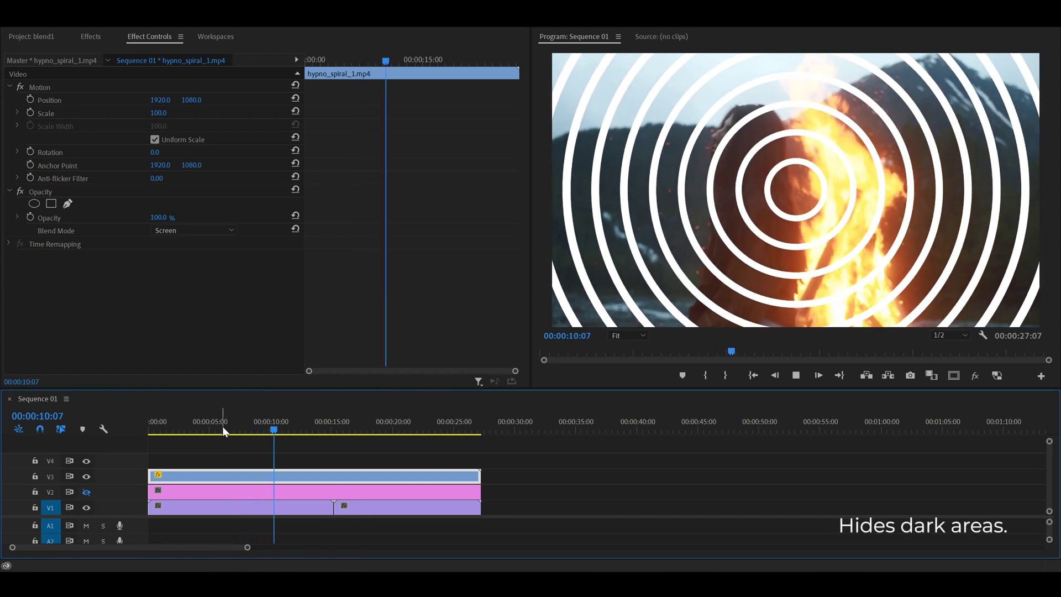
{"action": "left_click", "coordinate": [222, 426]}
{"action": "left_click", "coordinate": [204, 231]}
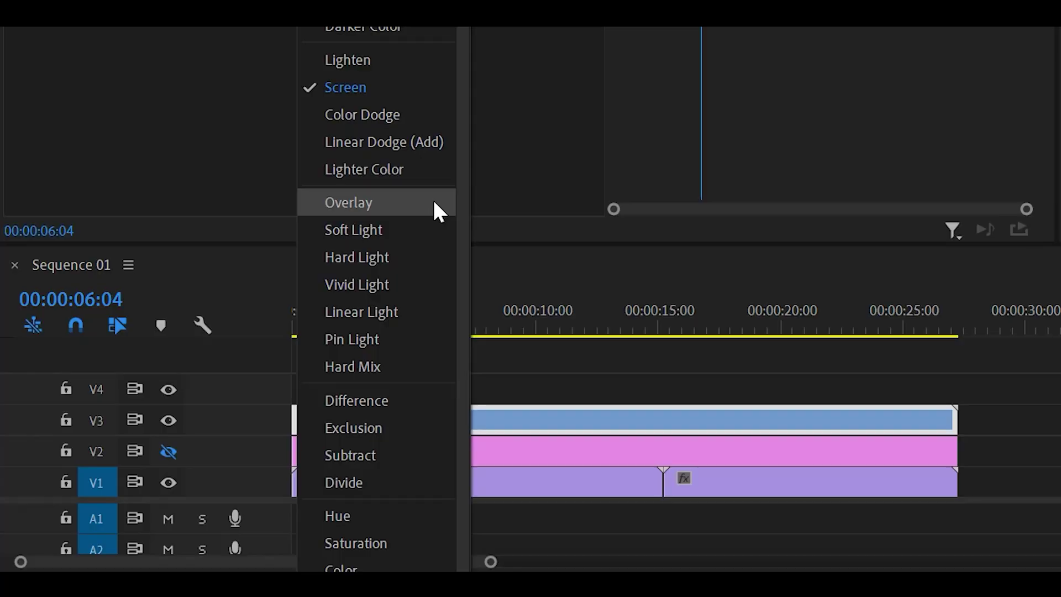
Step: Apply Overlay blend to the rings, preview it, and compare against the V2 gradient track
{"action": "left_click", "coordinate": [432, 199]}
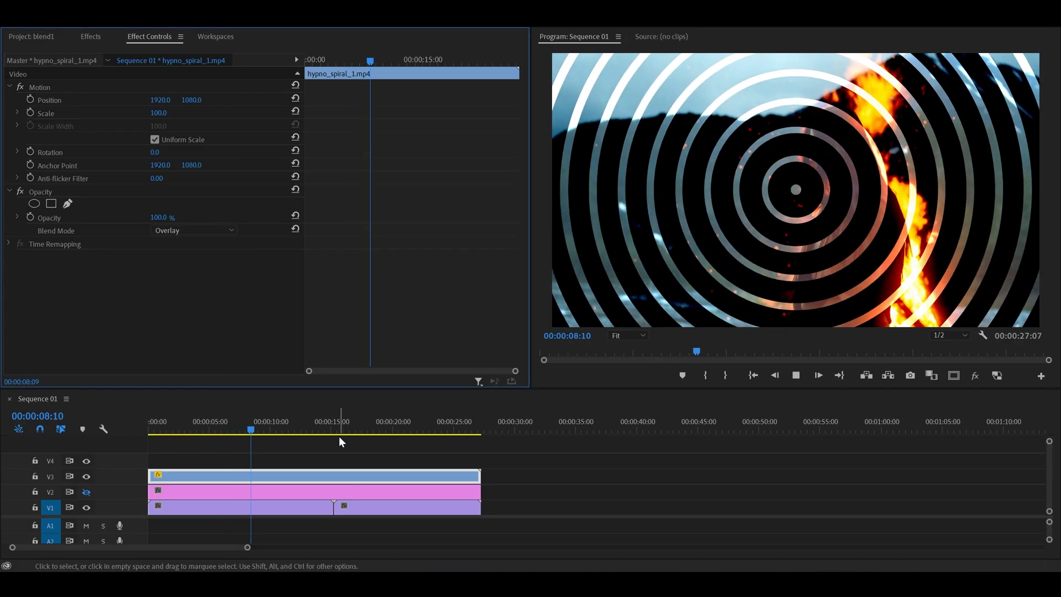
{"action": "key", "text": "space"}
{"action": "left_click", "coordinate": [86, 477]}
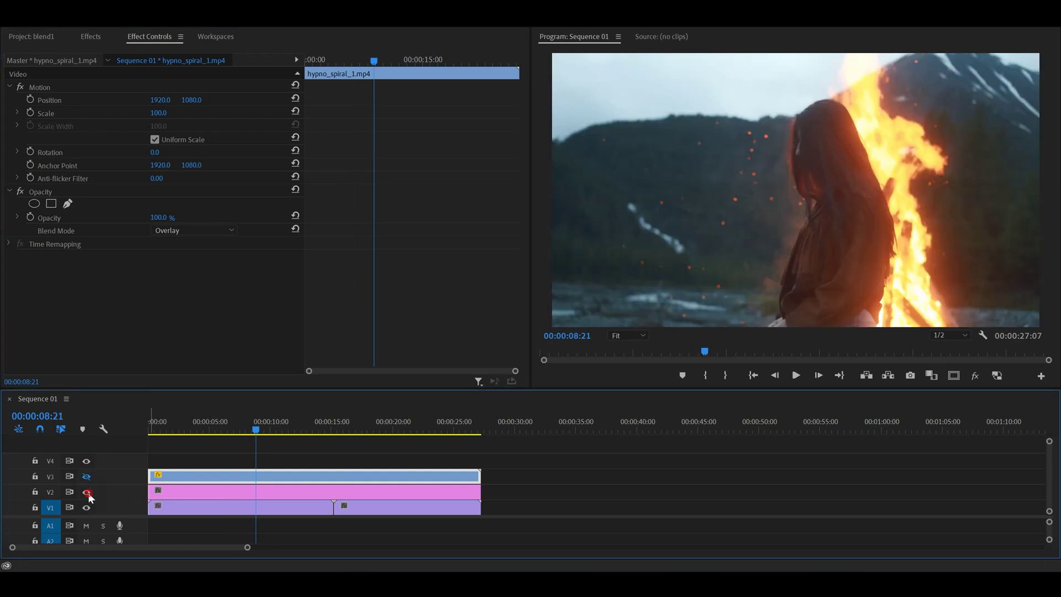
{"action": "left_click", "coordinate": [87, 492]}
{"action": "left_click", "coordinate": [191, 490]}
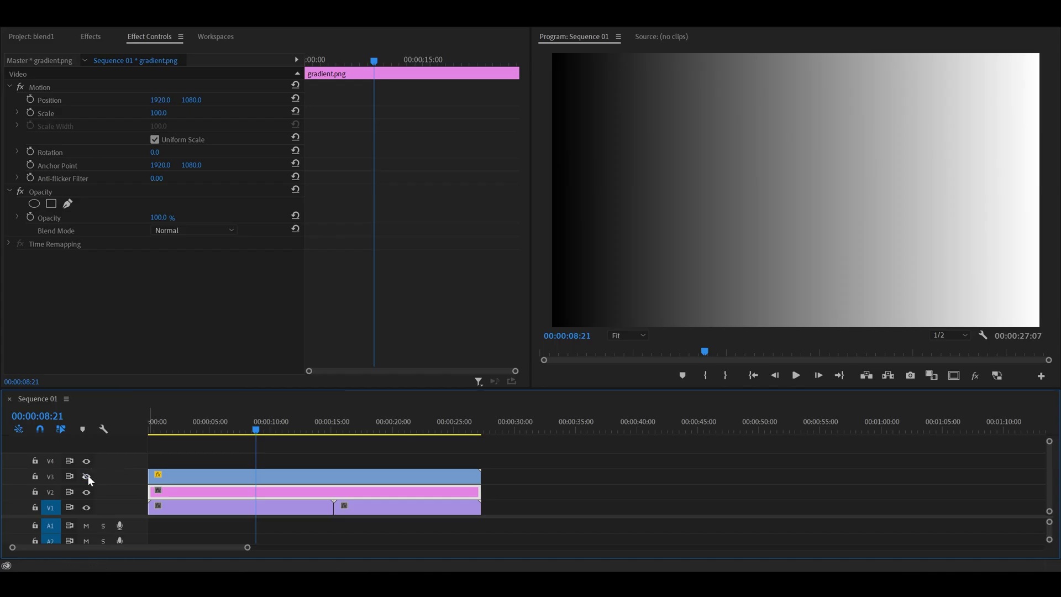
{"action": "left_click", "coordinate": [87, 476]}
{"action": "left_click", "coordinate": [310, 474]}
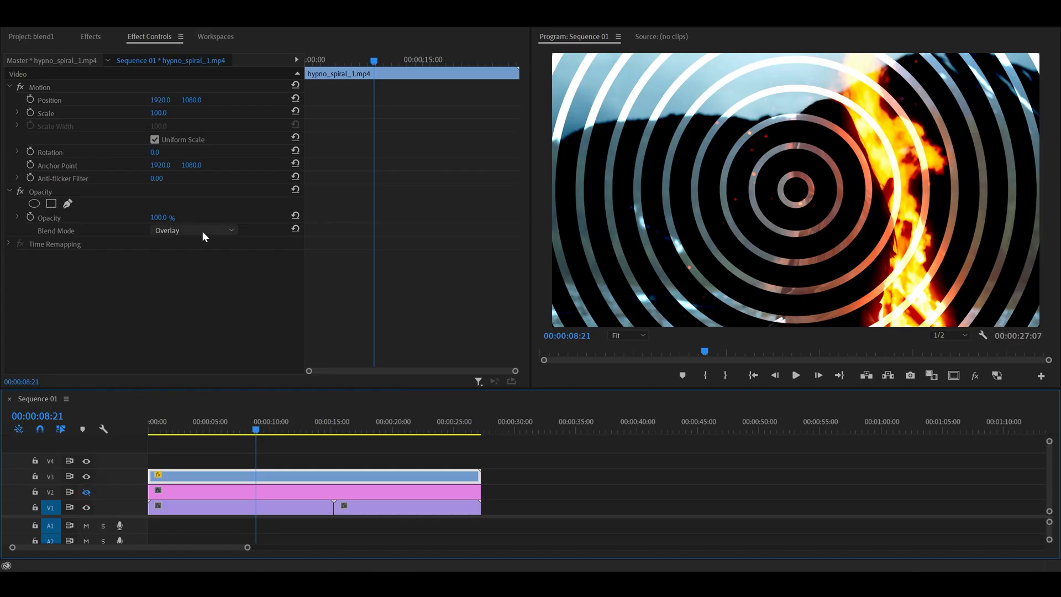
Step: Set the ring overlay's Blend Mode to Difference so the rings invert the footage
{"action": "left_click", "coordinate": [202, 231]}
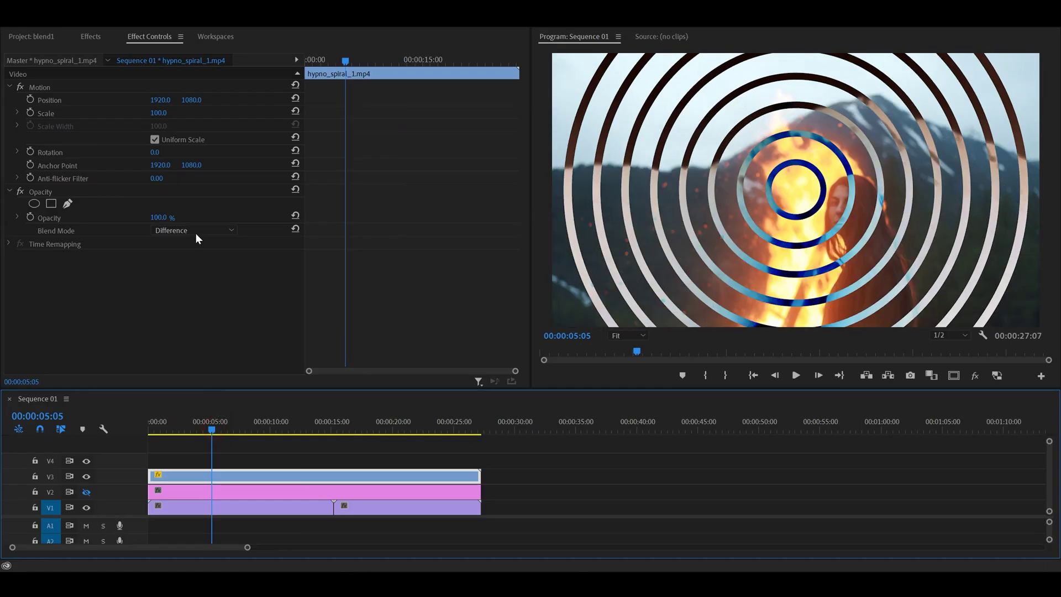
{"action": "left_click", "coordinate": [192, 230]}
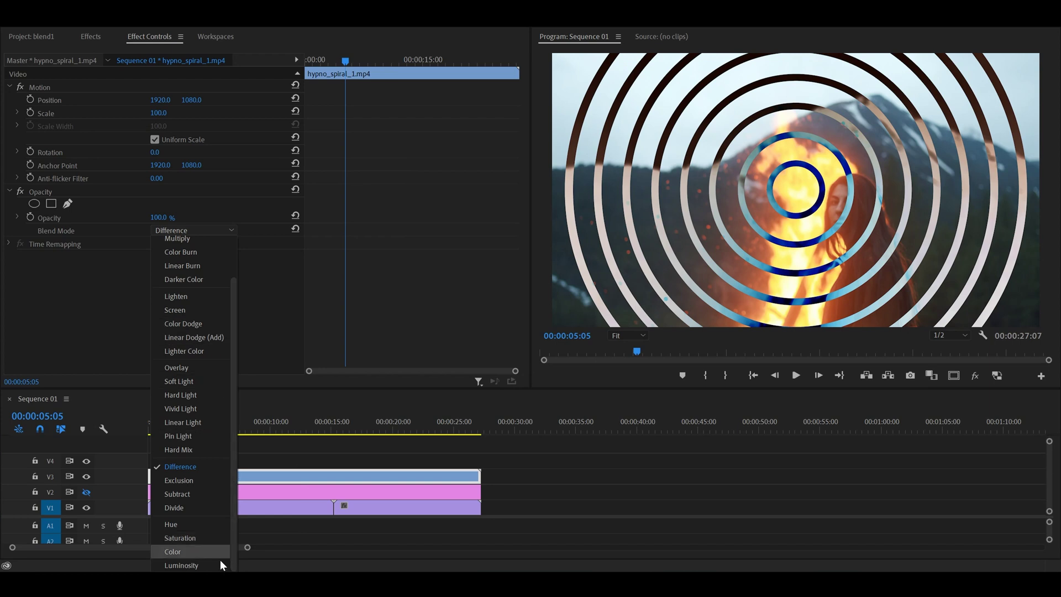
Step: Apply the Hue blend to the ring overlay and play the magenta-tinted result
{"action": "left_click", "coordinate": [215, 523]}
{"action": "key", "text": "space"}
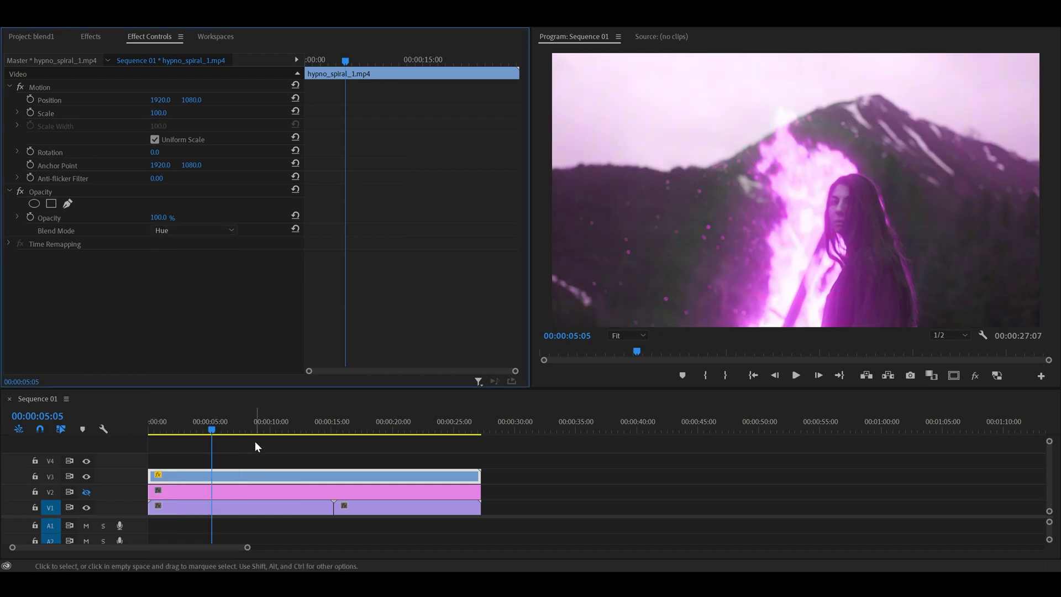